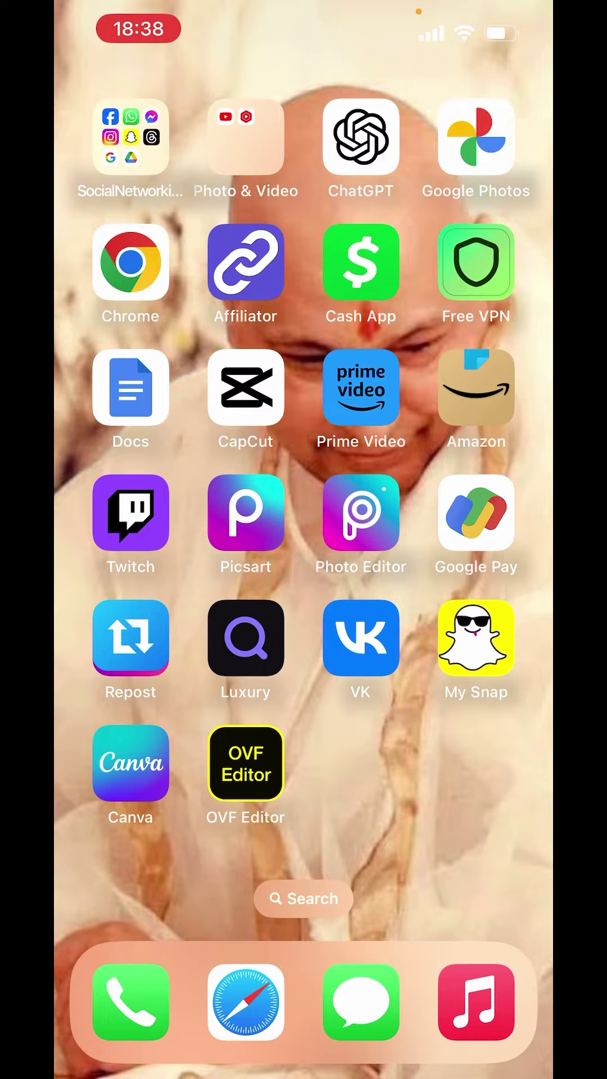
Launch Google Maps from the App Library, showing the map around Doon IT Park.
{"action": "left_click_drag", "start_coordinate": [506, 539], "coordinate": [127, 540]}
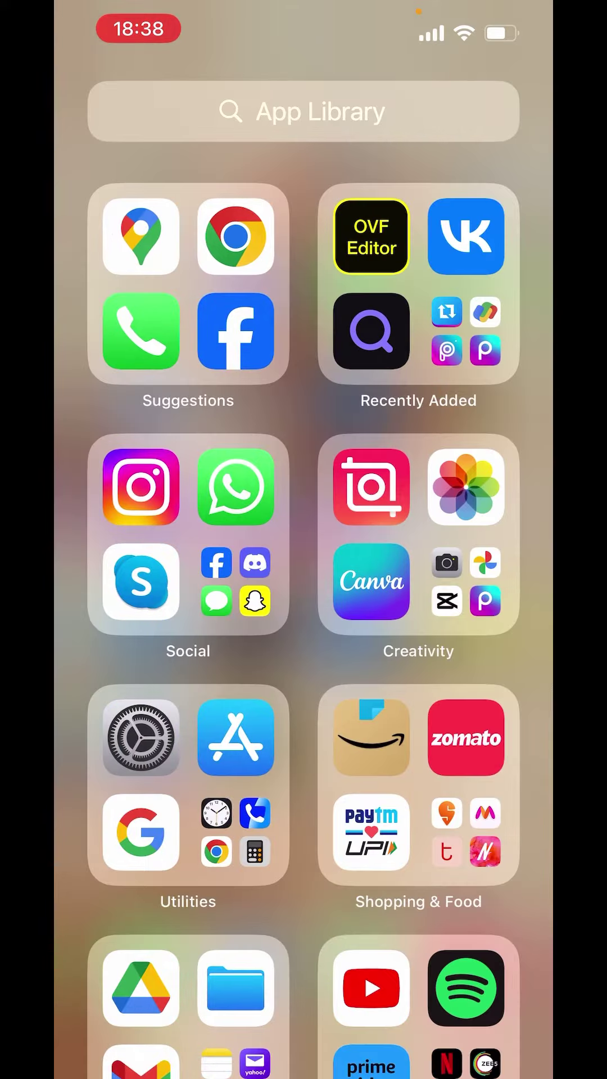
{"action": "left_click", "coordinate": [141, 236]}
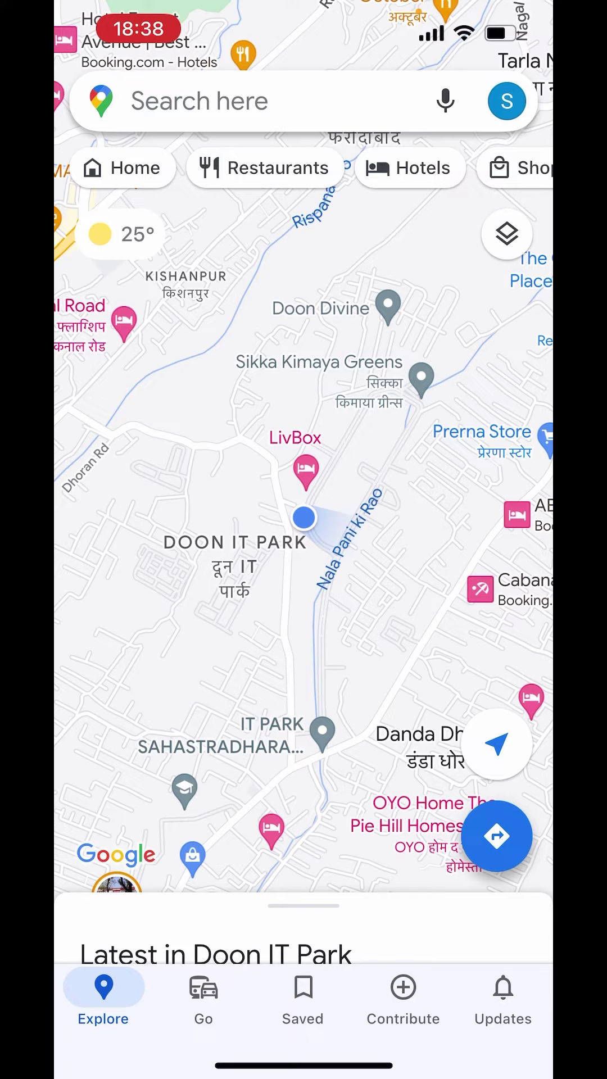
Pan the map east past Marautha and Bandawali until Green forest restaurant and cafe appears.
{"action": "left_click", "coordinate": [199, 101]}
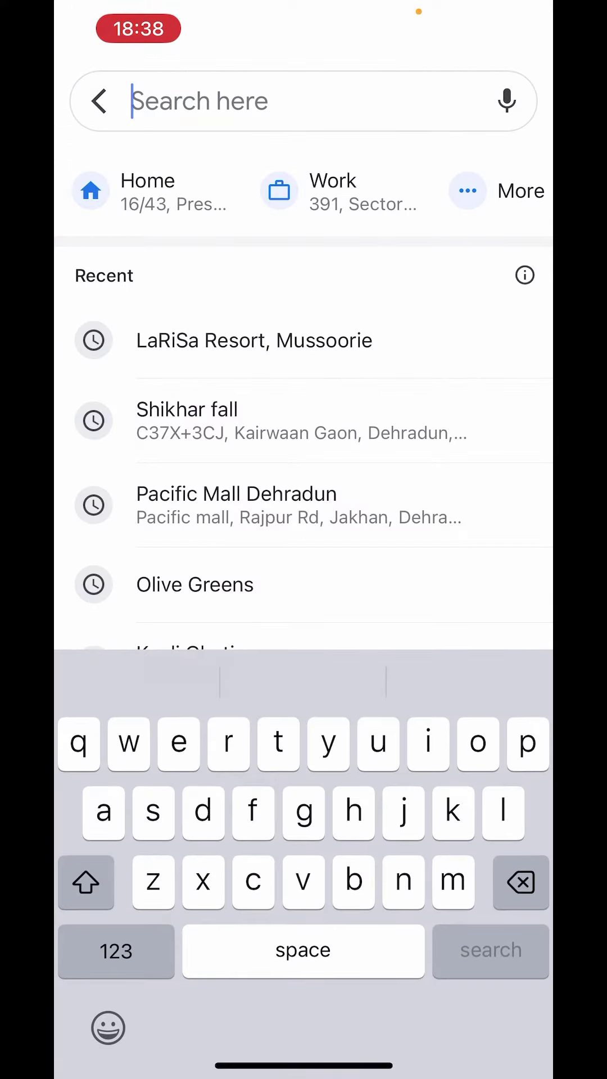
{"action": "left_click", "coordinate": [99, 101]}
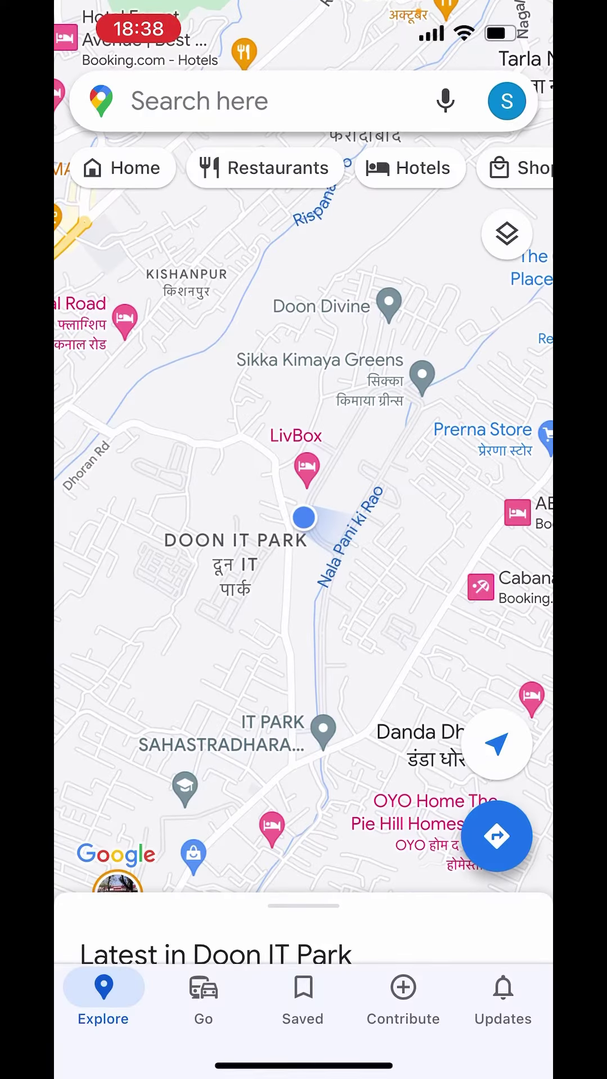
{"action": "left_click_drag", "start_coordinate": [456, 514], "coordinate": [194, 544]}
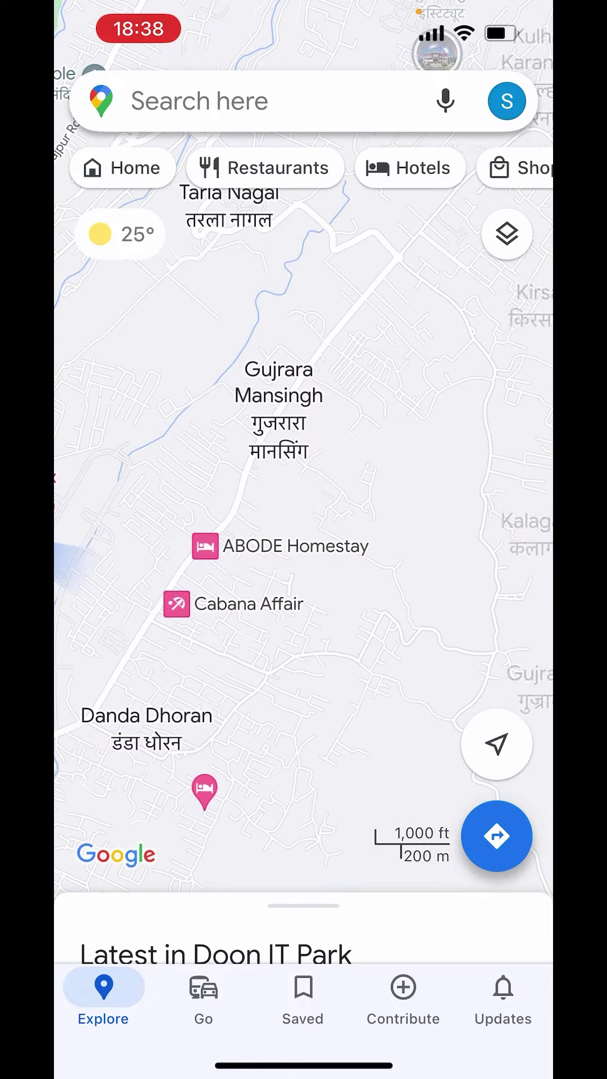
{"action": "left_click_drag", "start_coordinate": [380, 338], "coordinate": [304, 675]}
{"action": "left_click_drag", "start_coordinate": [380, 421], "coordinate": [199, 532]}
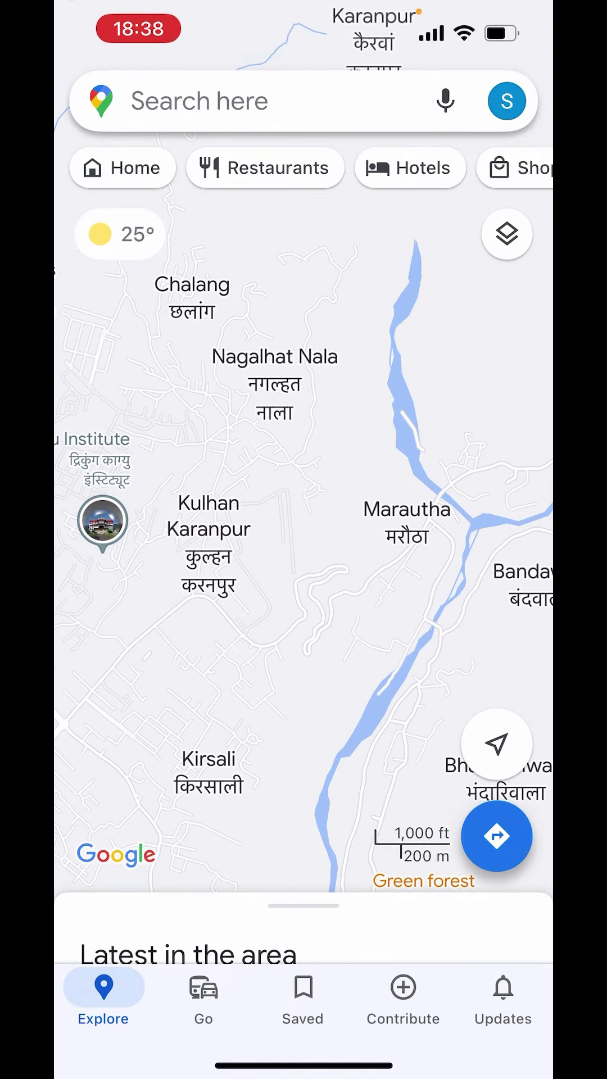
{"action": "left_click_drag", "start_coordinate": [396, 506], "coordinate": [181, 548]}
{"action": "left_click_drag", "start_coordinate": [338, 717], "coordinate": [337, 264]}
{"action": "left_click_drag", "start_coordinate": [253, 506], "coordinate": [369, 482]}
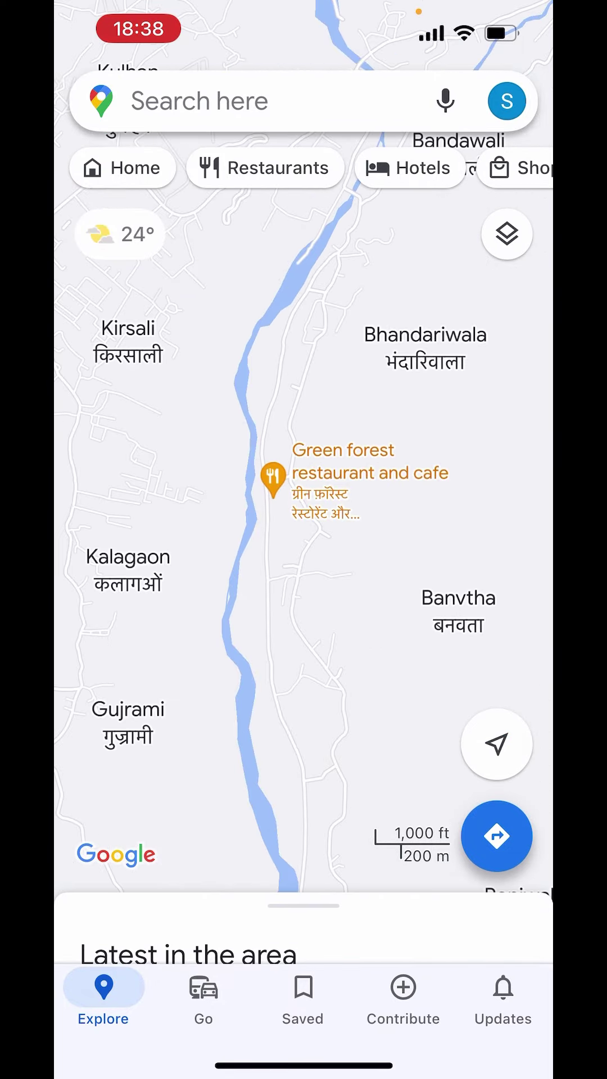
Open Green forest restaurant and cafe's details and choose to save it to a list.
{"action": "left_click", "coordinate": [272, 478]}
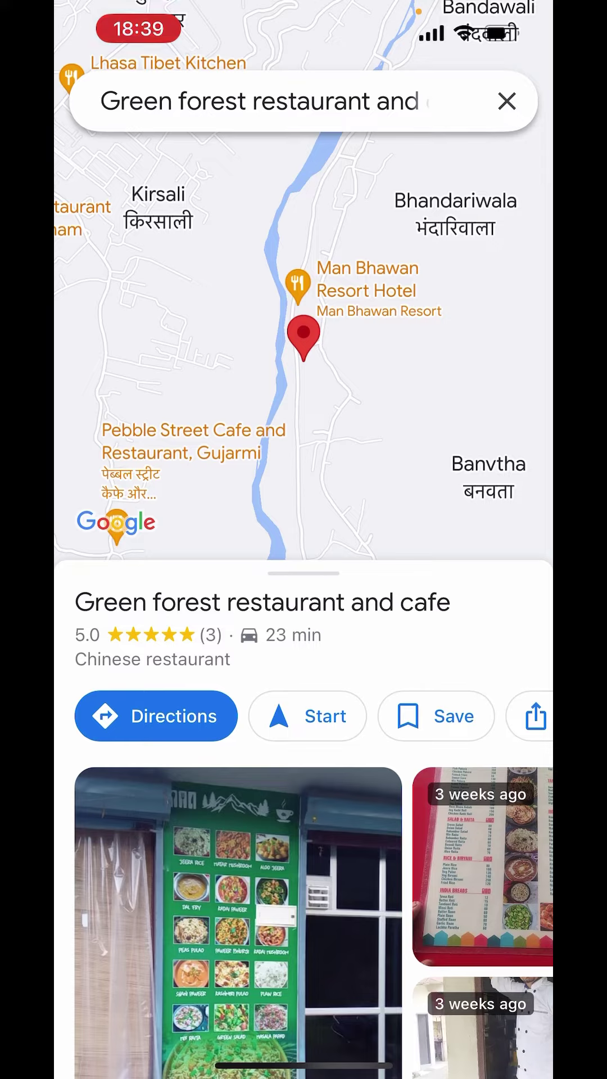
{"action": "left_click", "coordinate": [437, 716]}
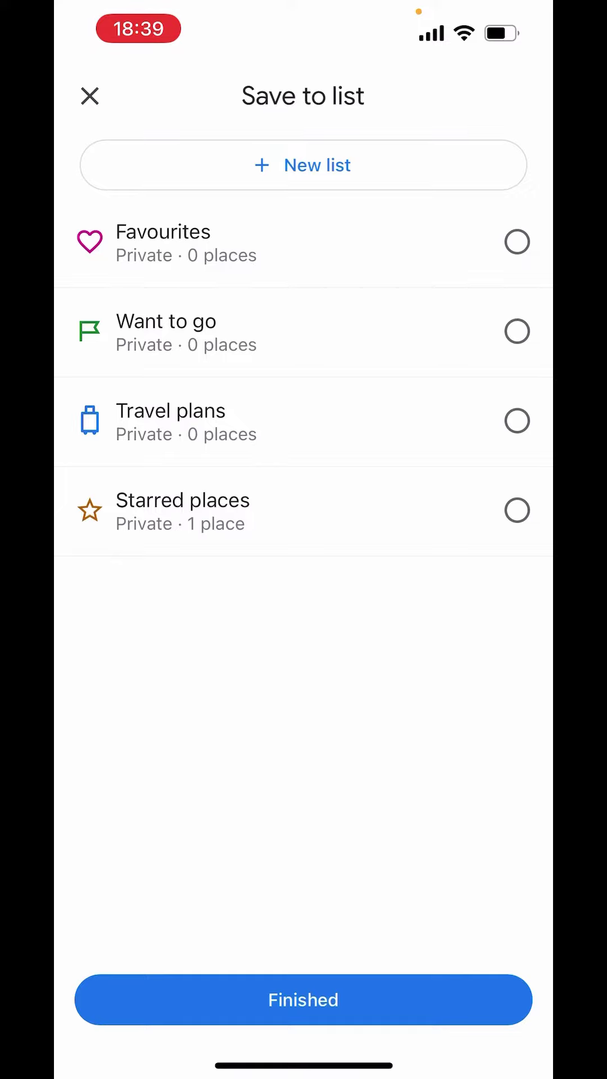
Name the new list 'My fav' with description 'My list', leaving its type Private.
{"action": "left_click", "coordinate": [303, 166]}
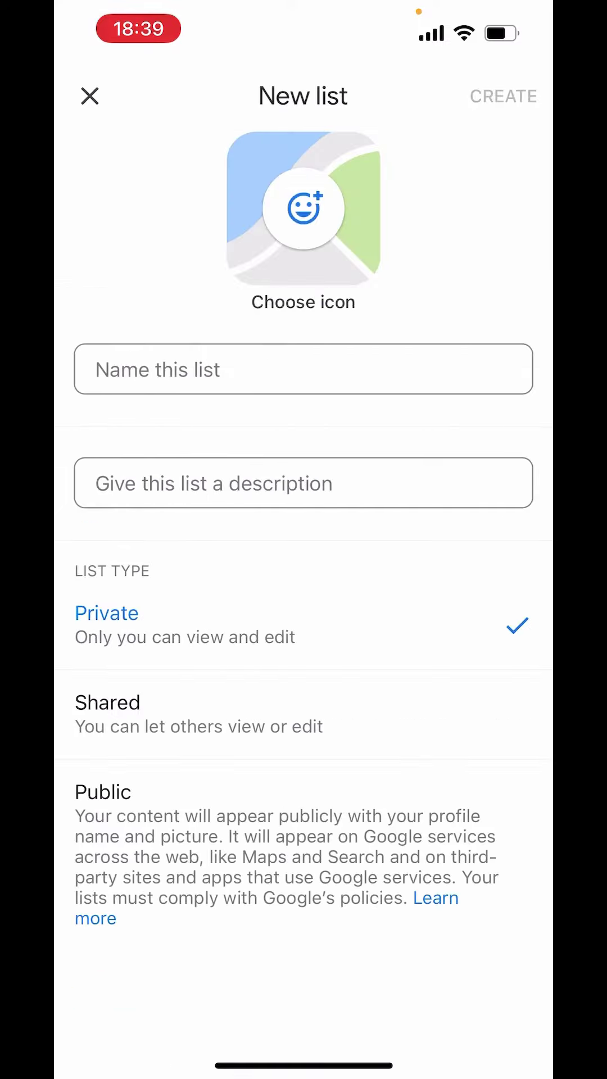
{"action": "type", "text": "M"}
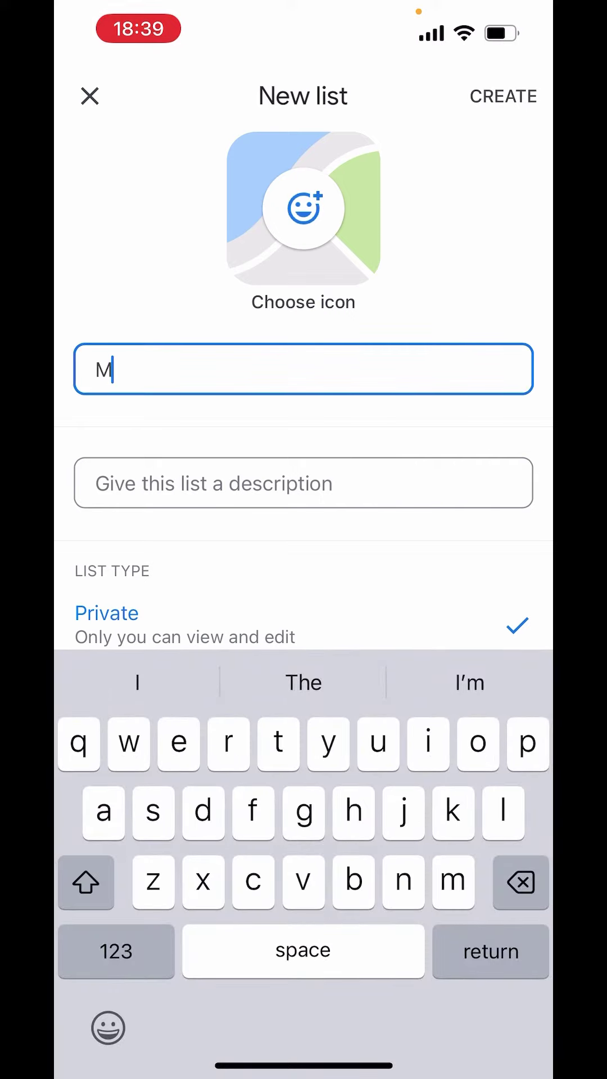
{"action": "type", "text": "y f"}
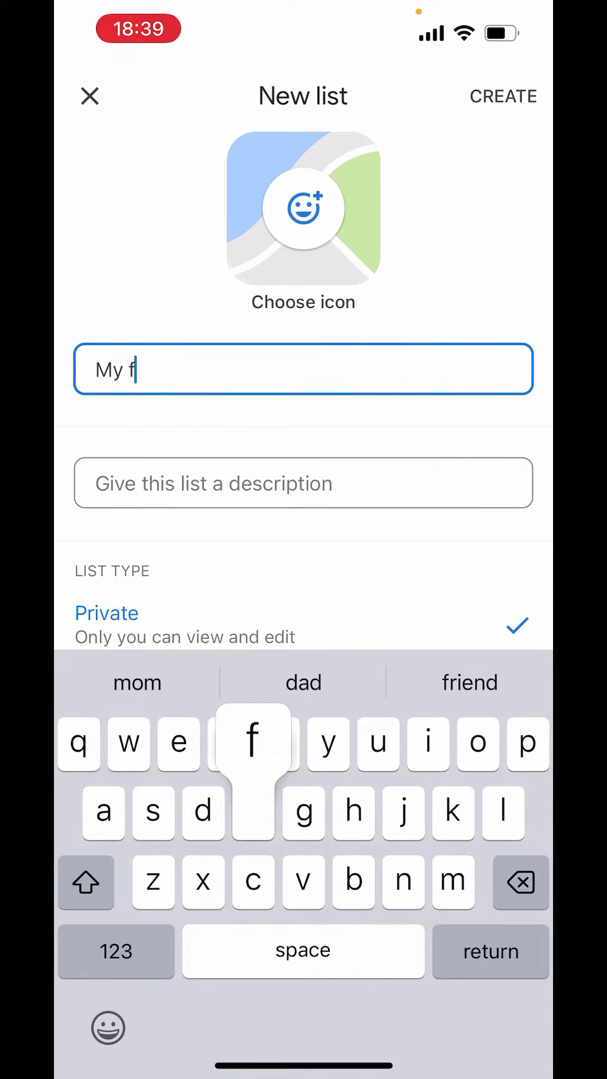
{"action": "type", "text": "av"}
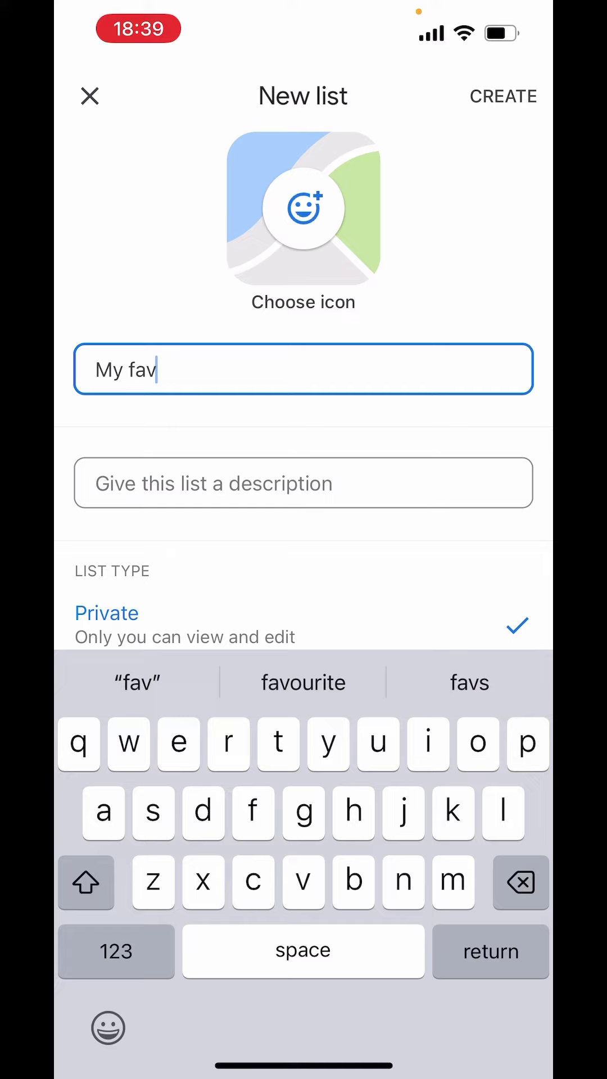
{"action": "left_click", "coordinate": [304, 483]}
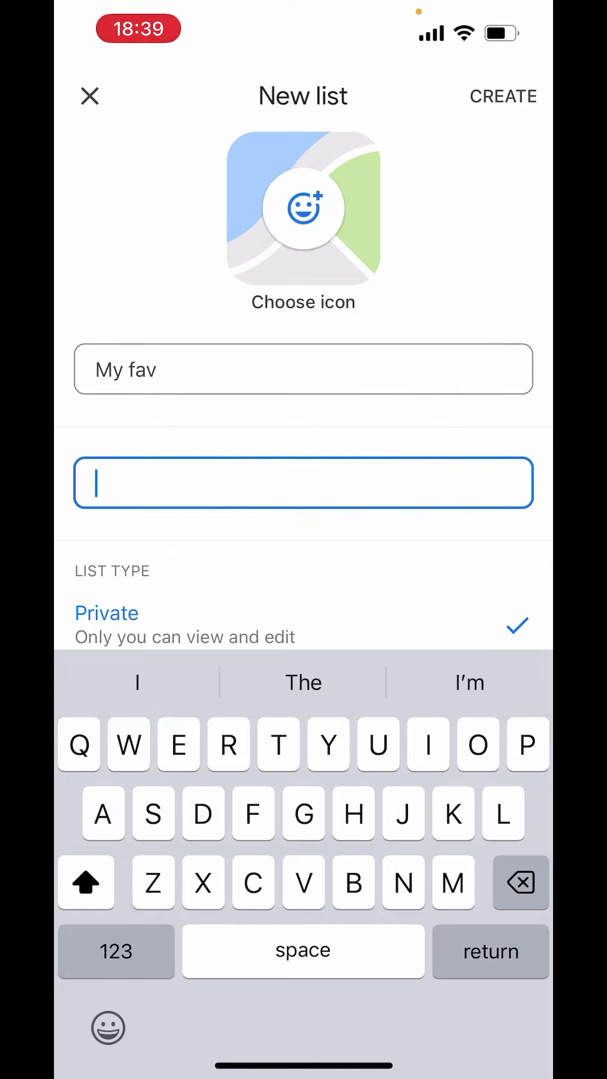
{"action": "type", "text": "My li"}
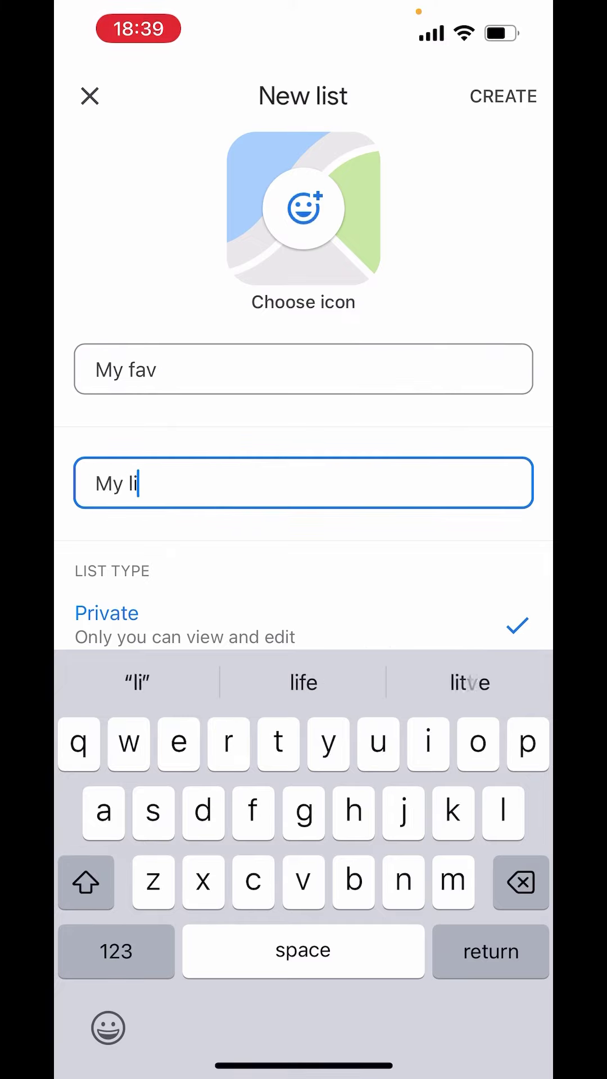
{"action": "type", "text": "st"}
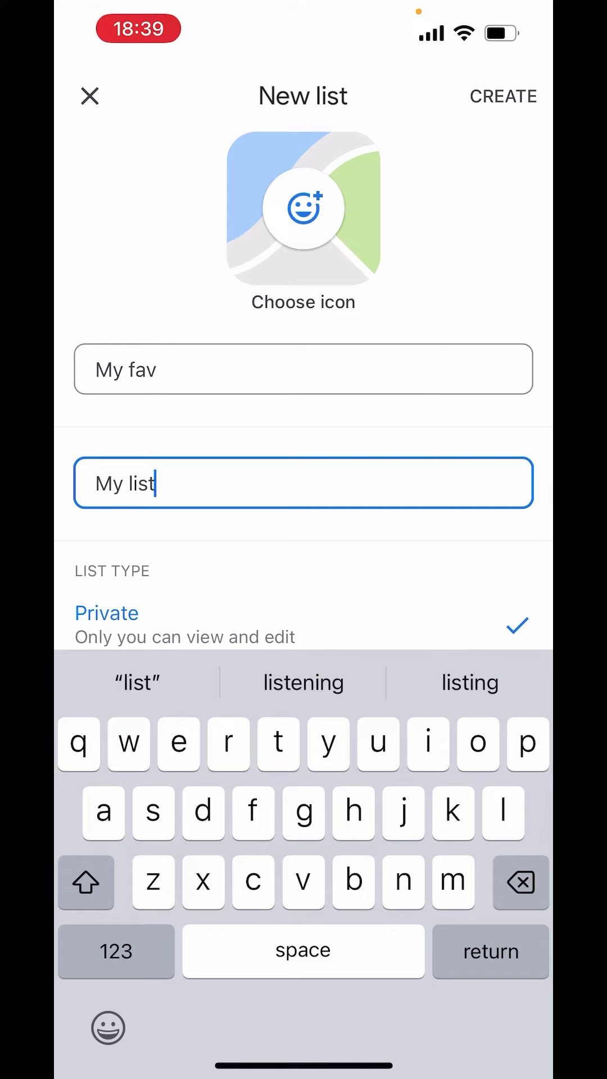
{"action": "key", "text": "Return"}
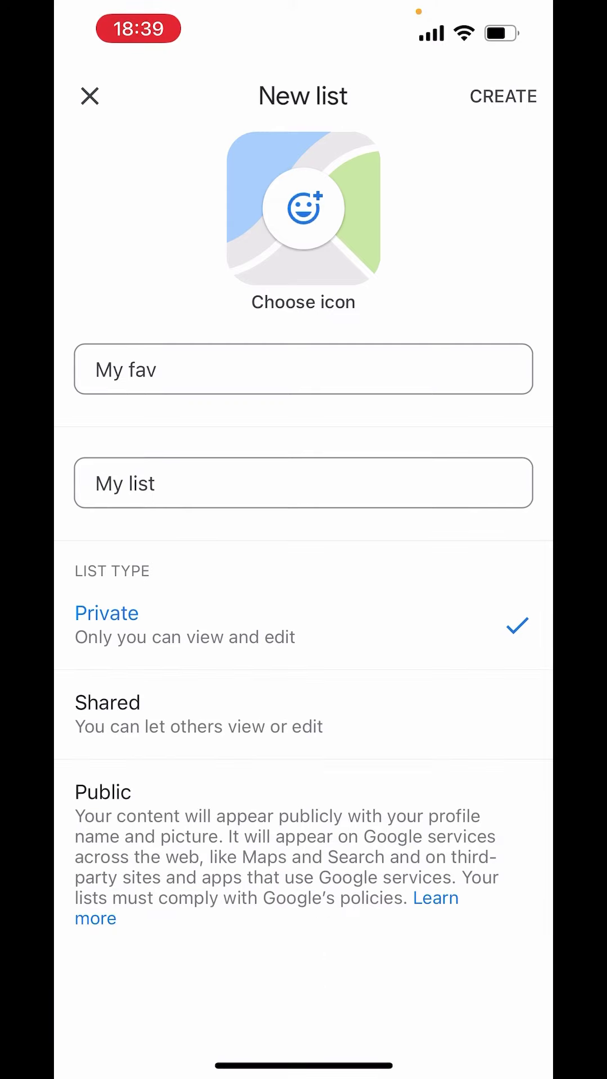
{"action": "left_click", "coordinate": [303, 714]}
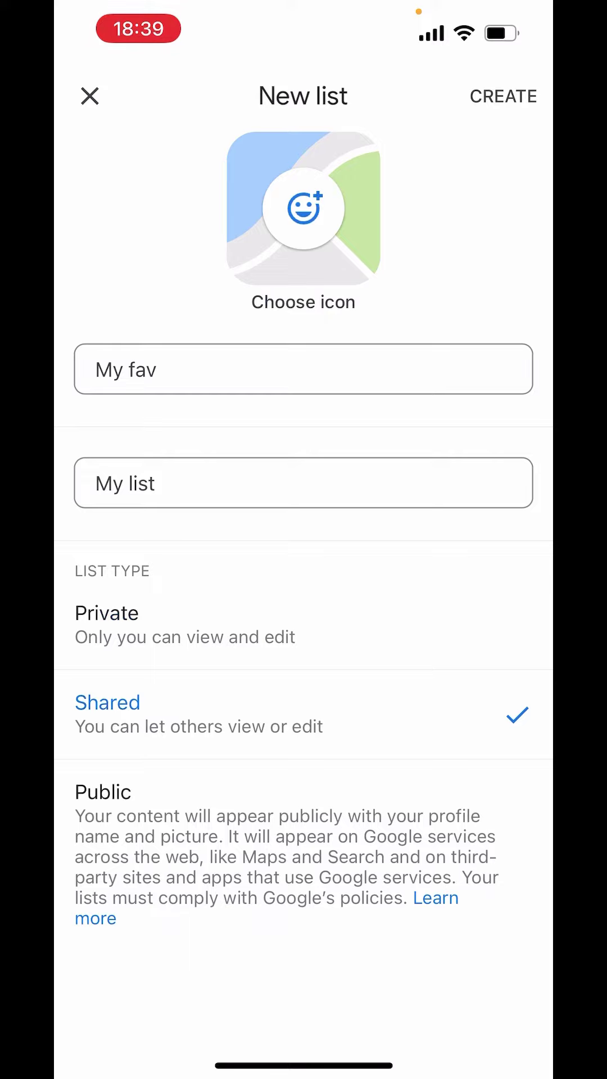
{"action": "left_click", "coordinate": [304, 852]}
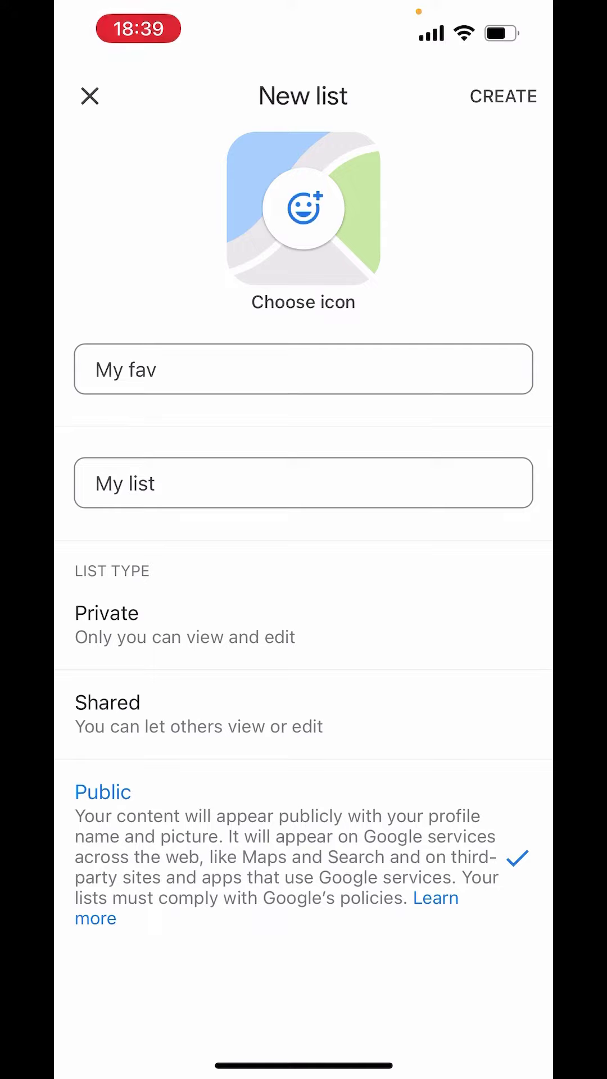
{"action": "left_click", "coordinate": [304, 625]}
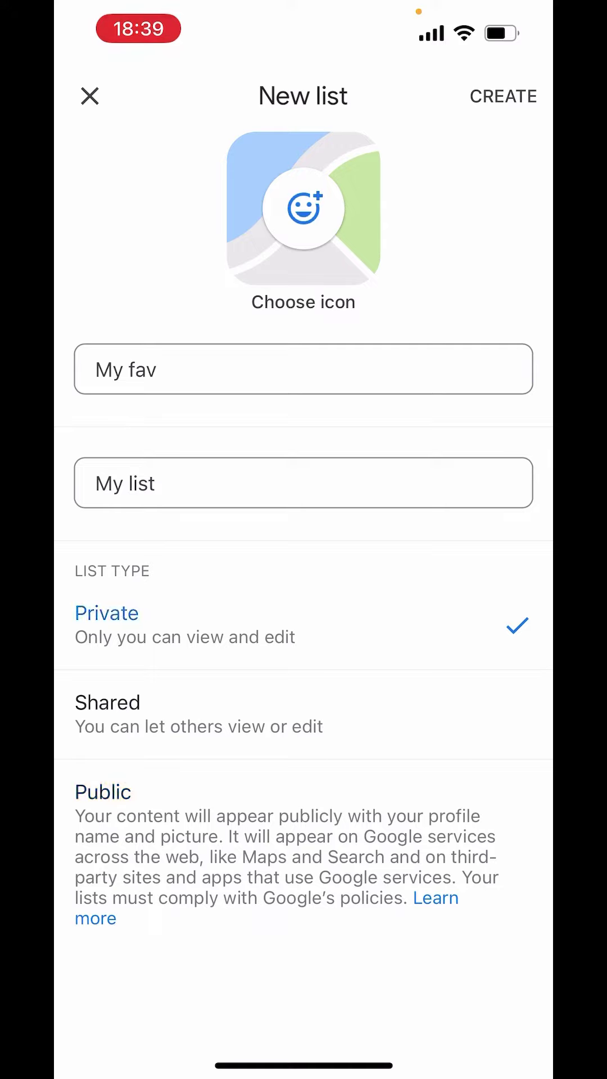
Create the My fav list, then return to the map and open Café De Piccolo's details.
{"action": "left_click", "coordinate": [503, 96]}
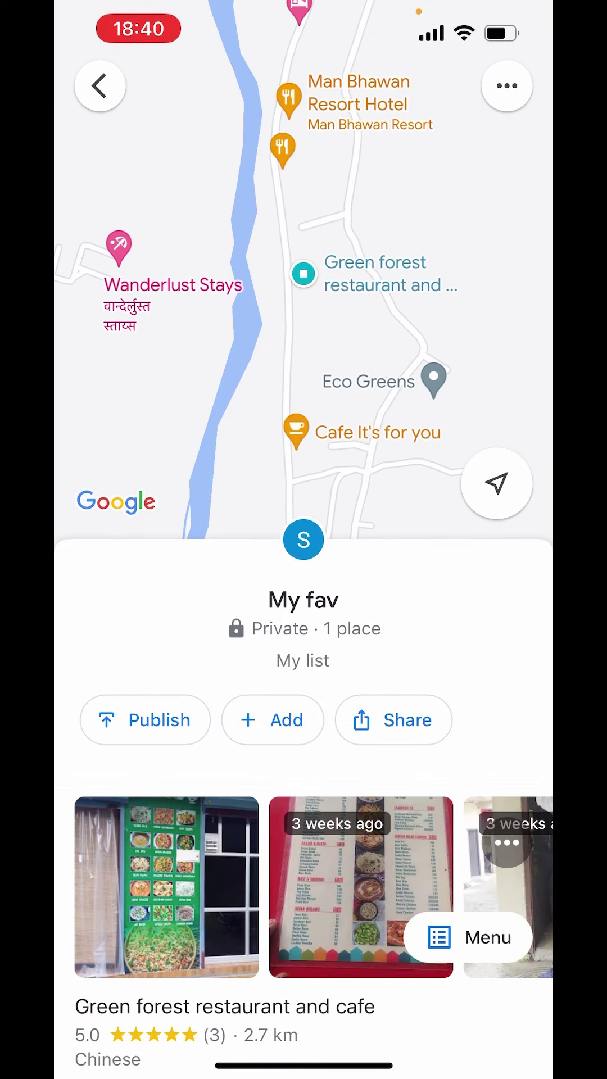
{"action": "left_click", "coordinate": [99, 85]}
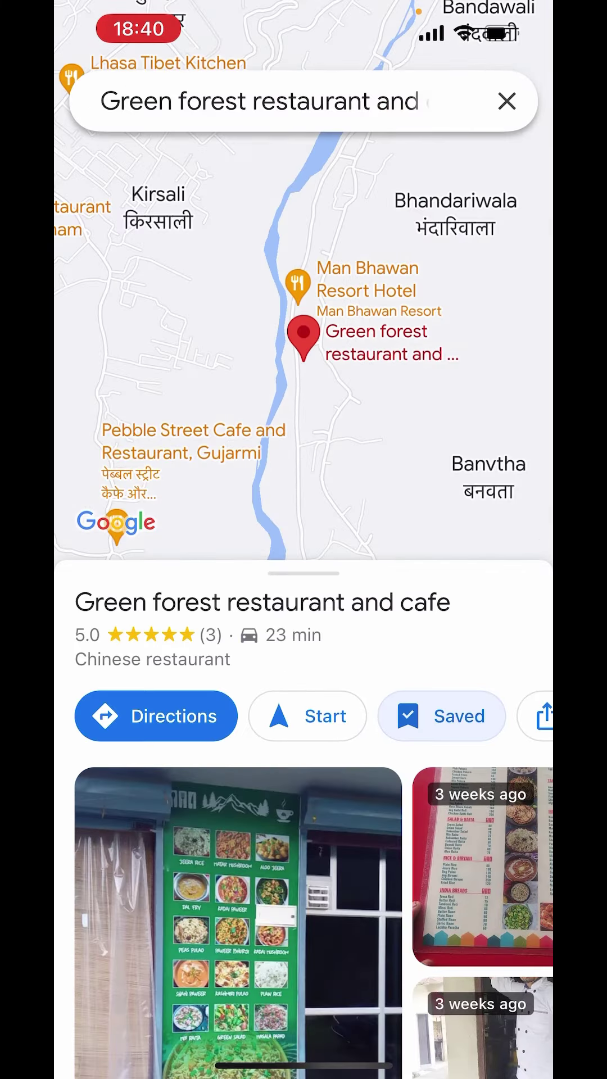
{"action": "left_click", "coordinate": [506, 102]}
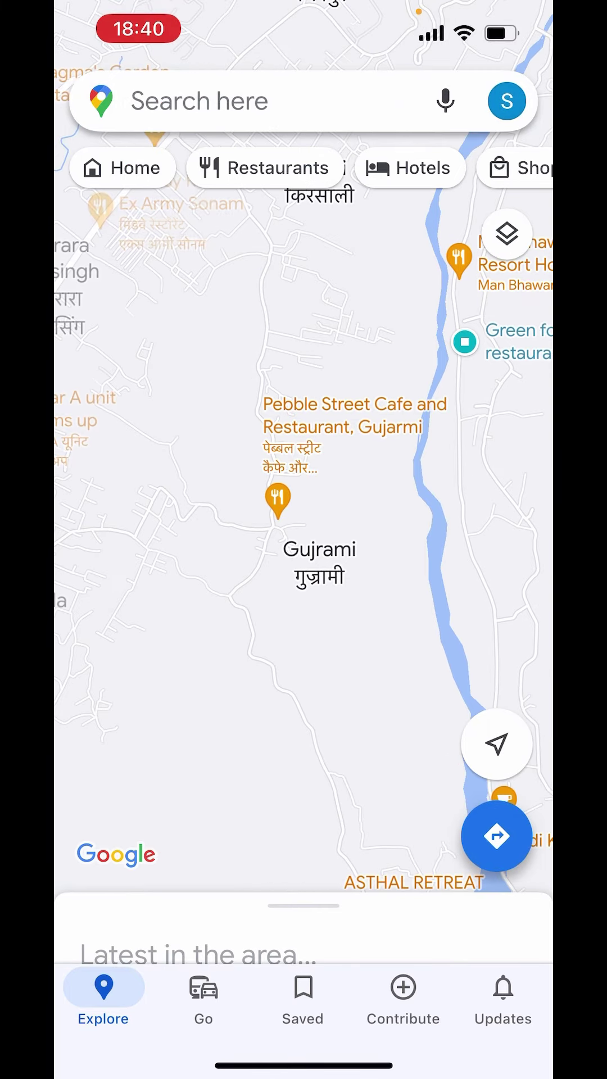
{"action": "scroll", "coordinate": [303, 472], "scroll_direction": "down", "scroll_amount": 5}
{"action": "left_click_drag", "start_coordinate": [253, 421], "coordinate": [413, 481]}
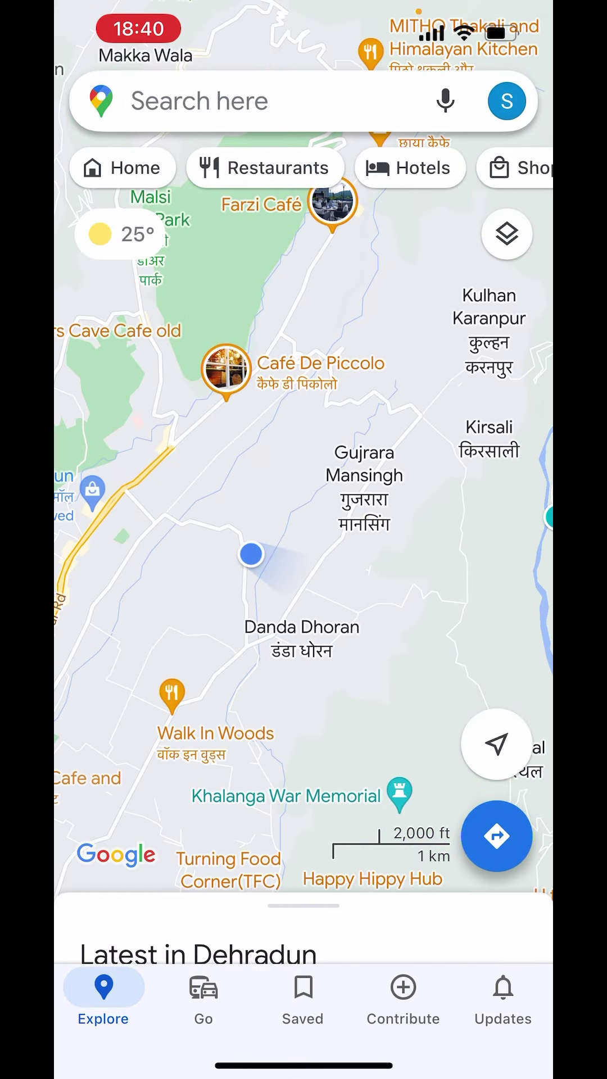
{"action": "scroll", "coordinate": [304, 506], "scroll_direction": "up", "scroll_amount": 3}
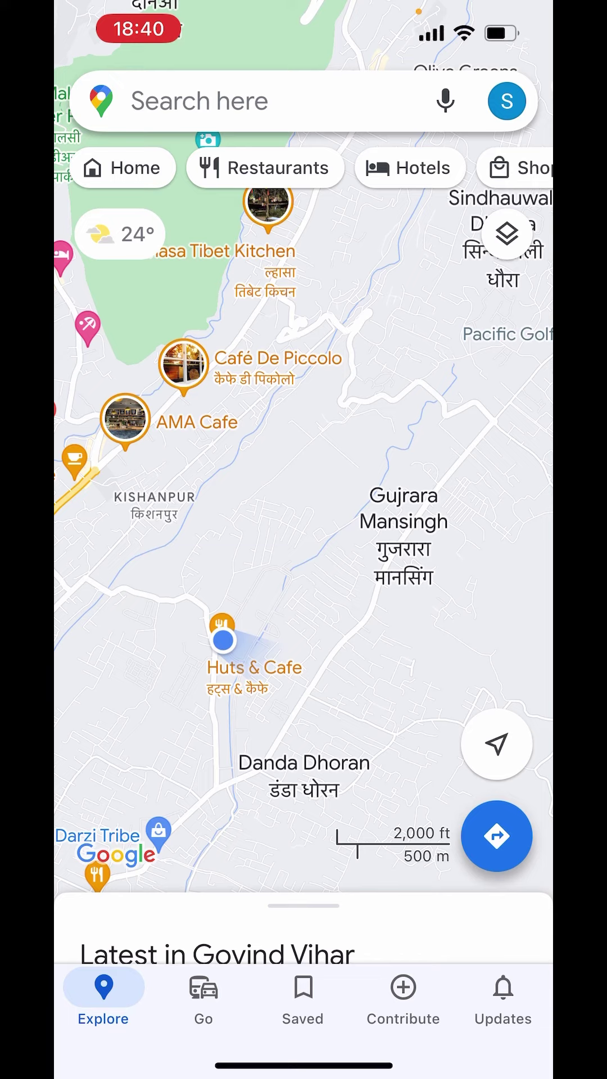
{"action": "left_click", "coordinate": [183, 365]}
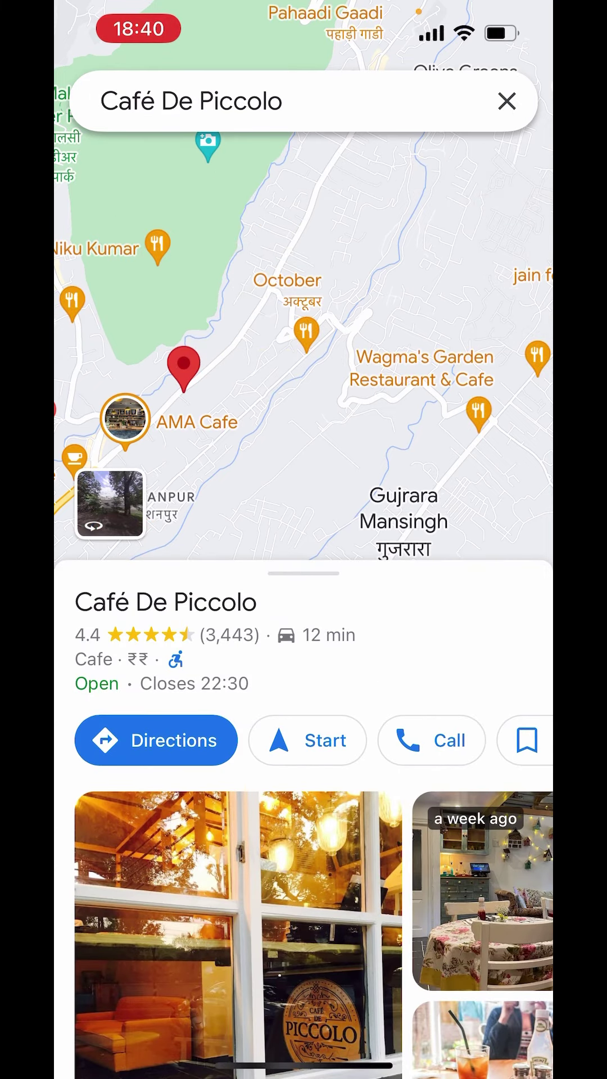
{"action": "left_click_drag", "start_coordinate": [380, 741], "coordinate": [220, 741]}
Save Café De Piccolo to the My fav list.
{"action": "left_click", "coordinate": [392, 740]}
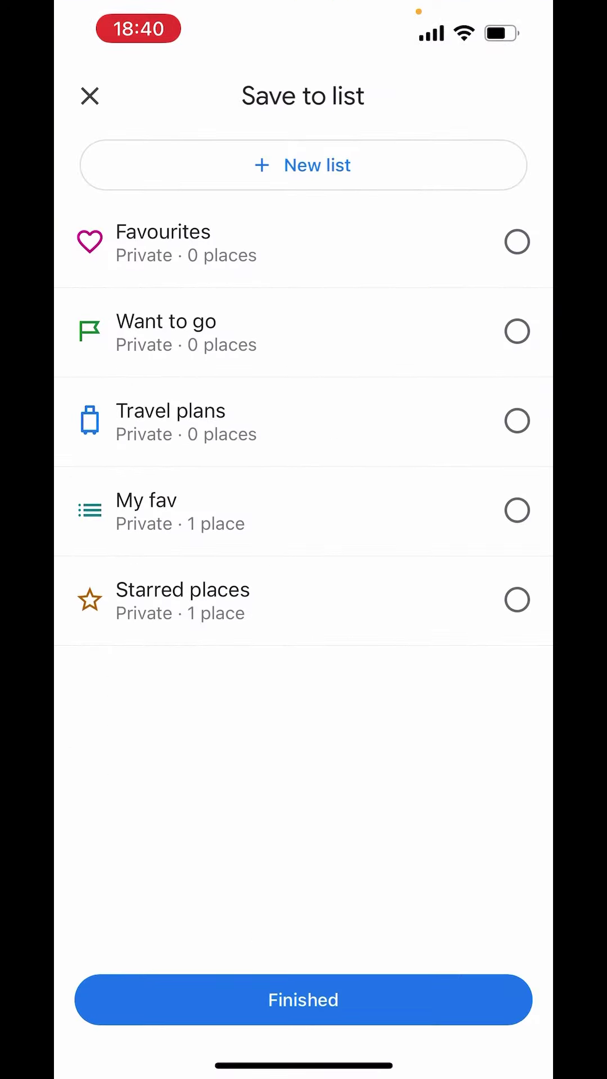
{"action": "left_click", "coordinate": [517, 511]}
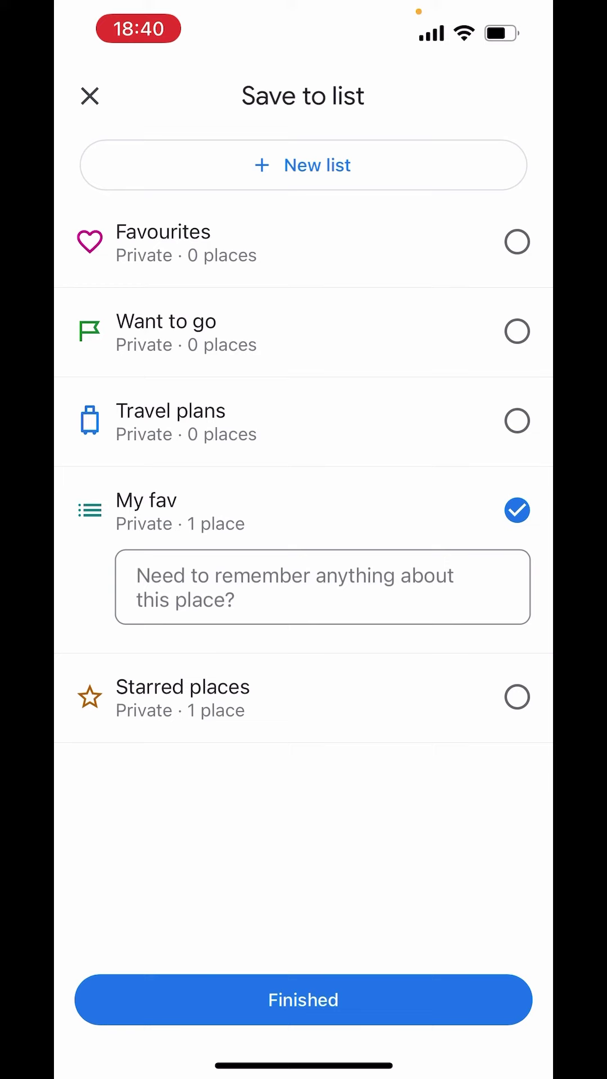
{"action": "left_click", "coordinate": [303, 1001]}
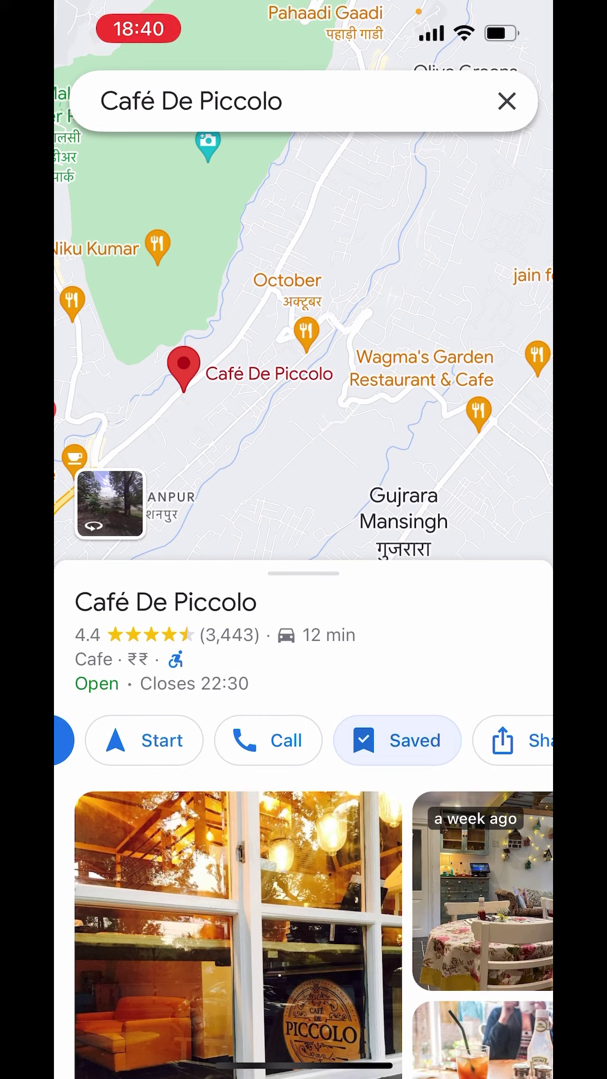
Close Google Maps and return to the iOS Home Screen.
{"action": "left_click_drag", "start_coordinate": [304, 1067], "coordinate": [304, 591]}
{"action": "left_click_drag", "start_coordinate": [506, 540], "coordinate": [101, 540]}
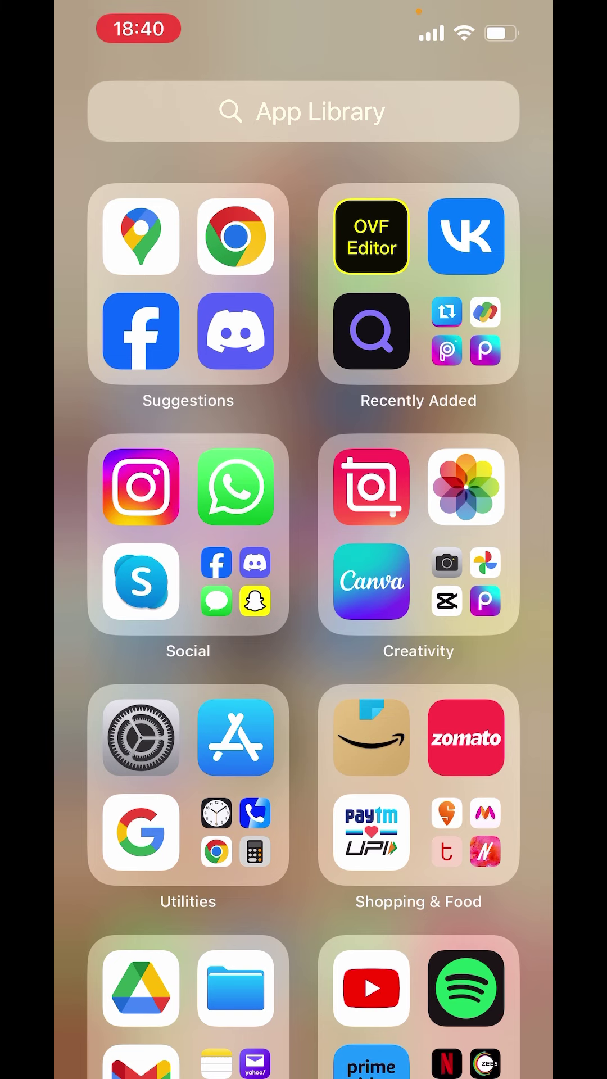
{"action": "left_click_drag", "start_coordinate": [102, 540], "coordinate": [506, 540]}
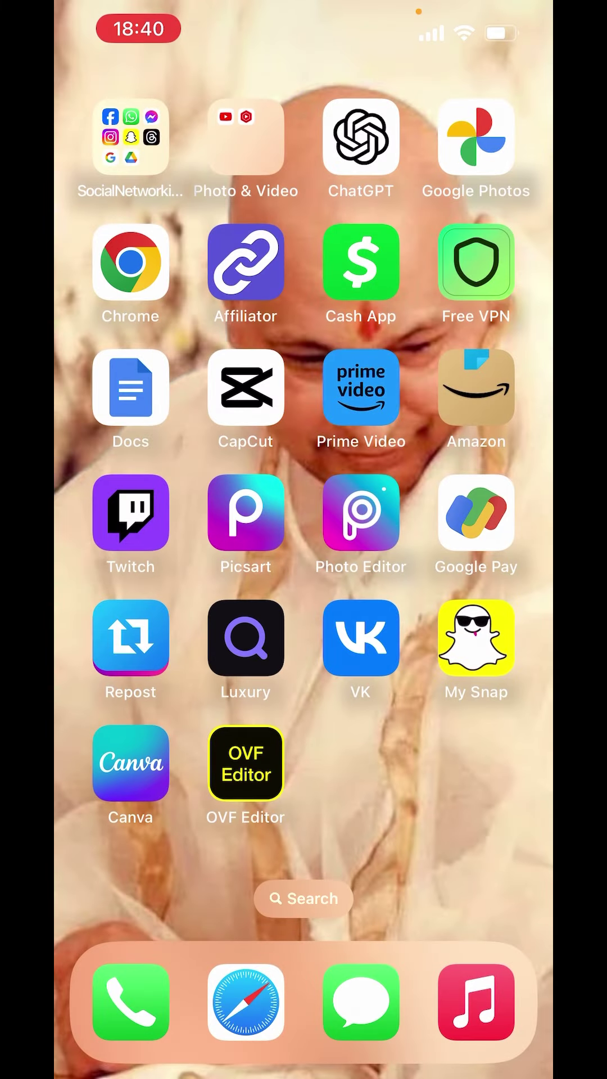